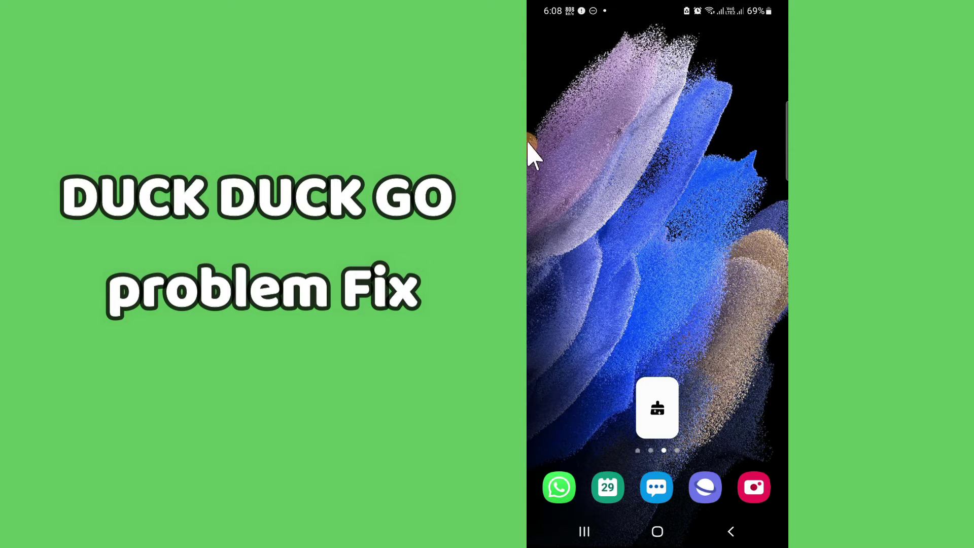
# Swipe down from the top edge to reveal the notification shade and quick settings
pyautogui.moveTo(533, 145); pyautogui.dragTo(542, 99)
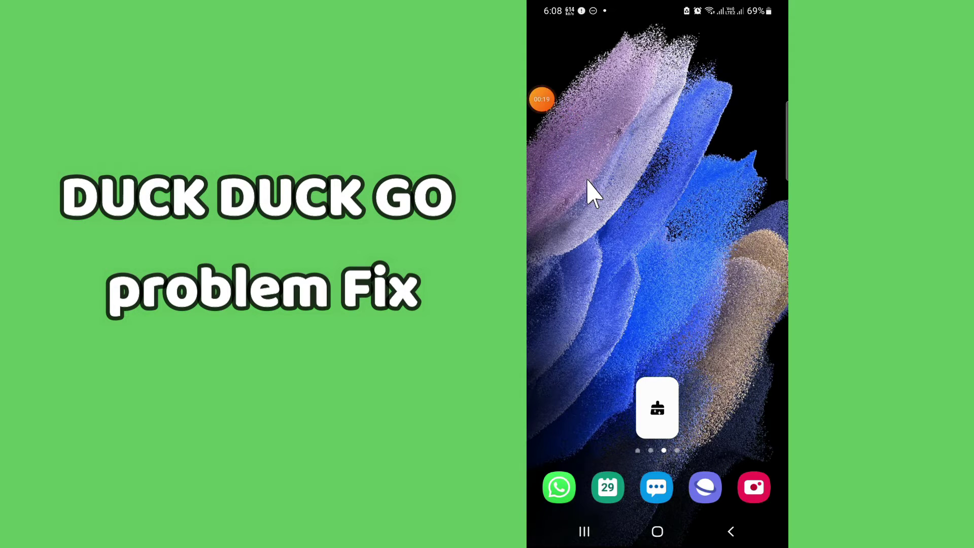
pyautogui.moveTo(594, 194); pyautogui.dragTo(654, 190)
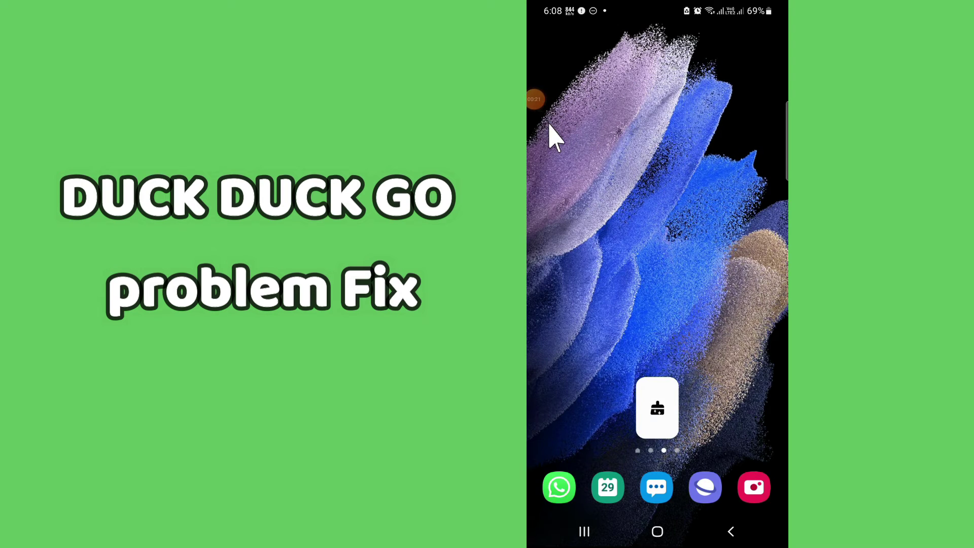
pyautogui.moveTo(537, 101); pyautogui.dragTo(554, 149)
pyautogui.moveTo(536, 126); pyautogui.dragTo(567, 190)
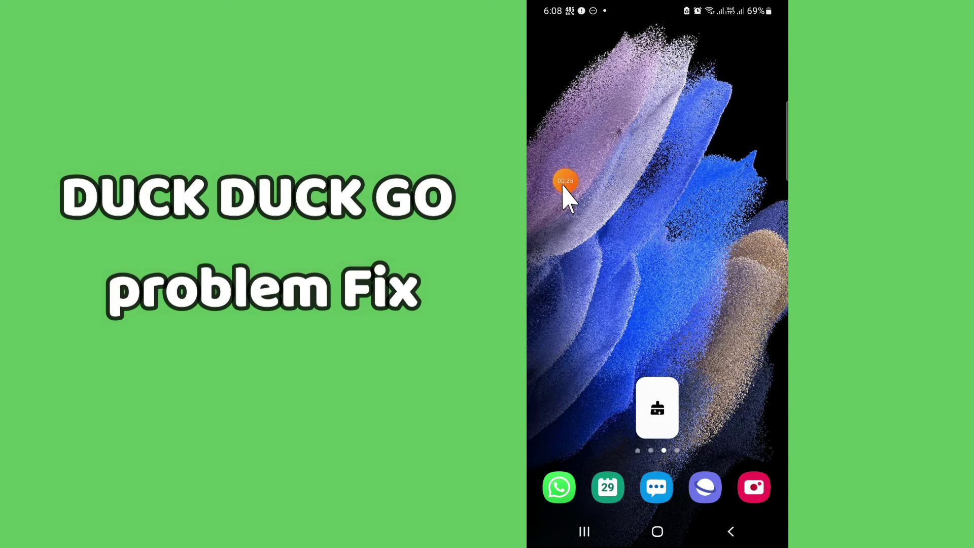
pyautogui.moveTo(655, 267)
pyautogui.mouseDown()
pyautogui.moveTo(769, 312)
pyautogui.moveTo(654, 305)
pyautogui.mouseUp()
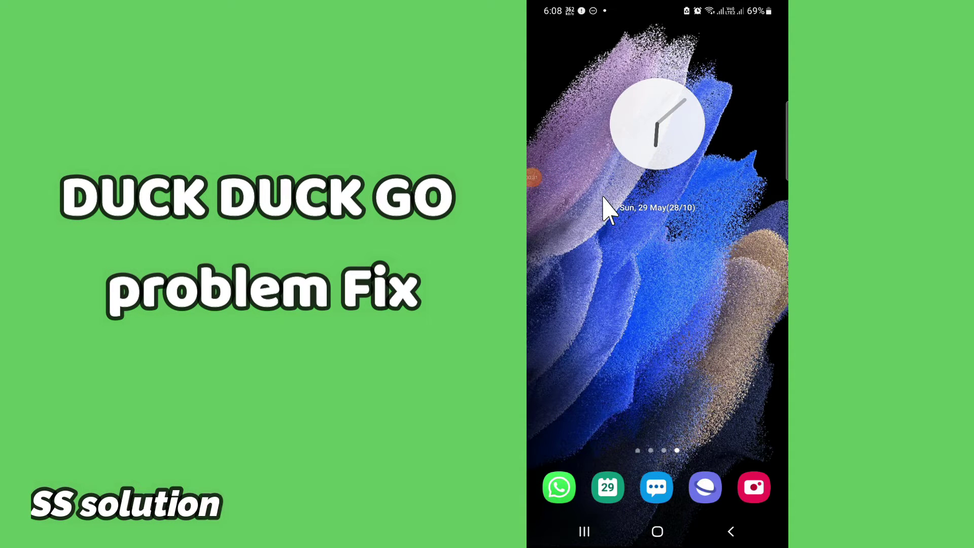
pyautogui.moveTo(533, 179); pyautogui.dragTo(543, 226)
pyautogui.moveTo(782, 15); pyautogui.dragTo(782, 153)
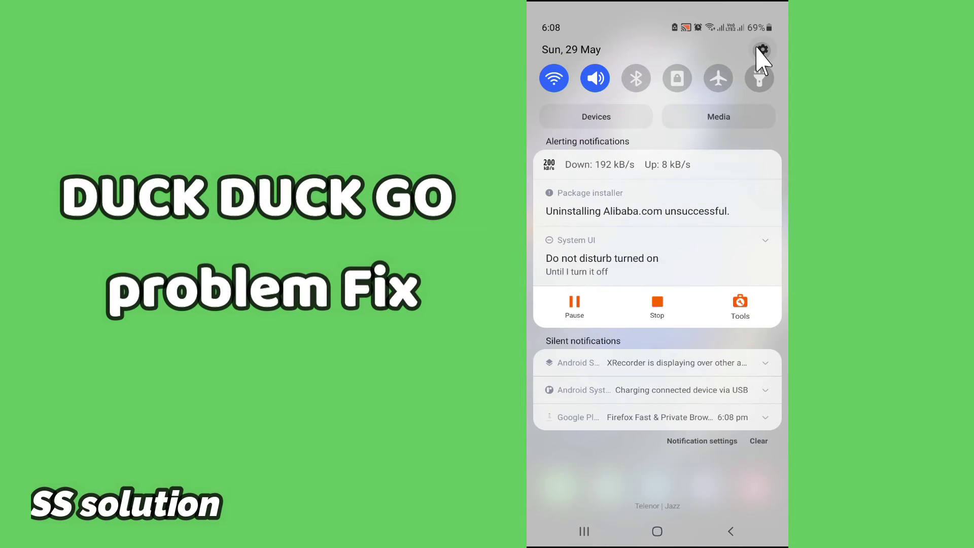
# Open Samsung Settings from the shade's gear icon and go to Apps
pyautogui.click(762, 51)
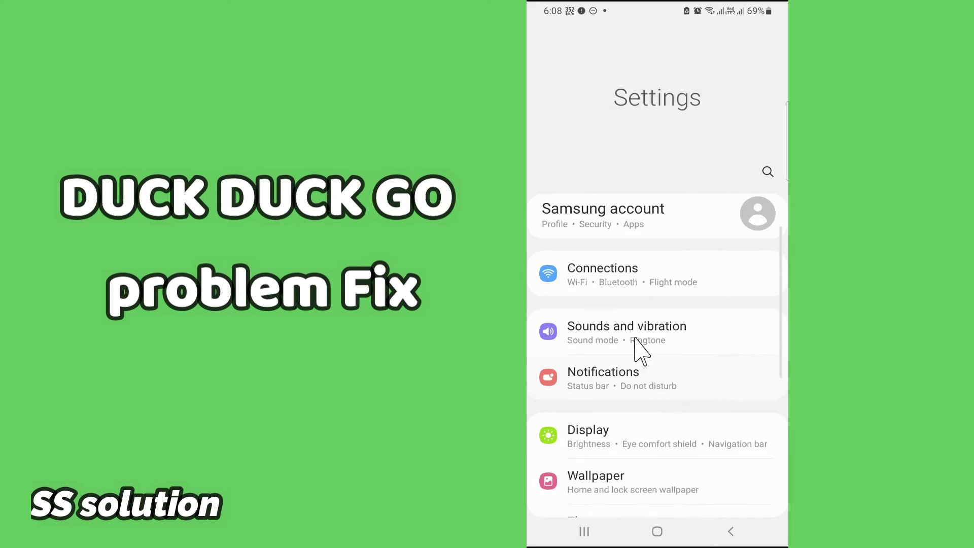
pyautogui.scroll(-4, 647, 320)
pyautogui.scroll(-3, 650, 304)
pyautogui.scroll(-3, 654, 259)
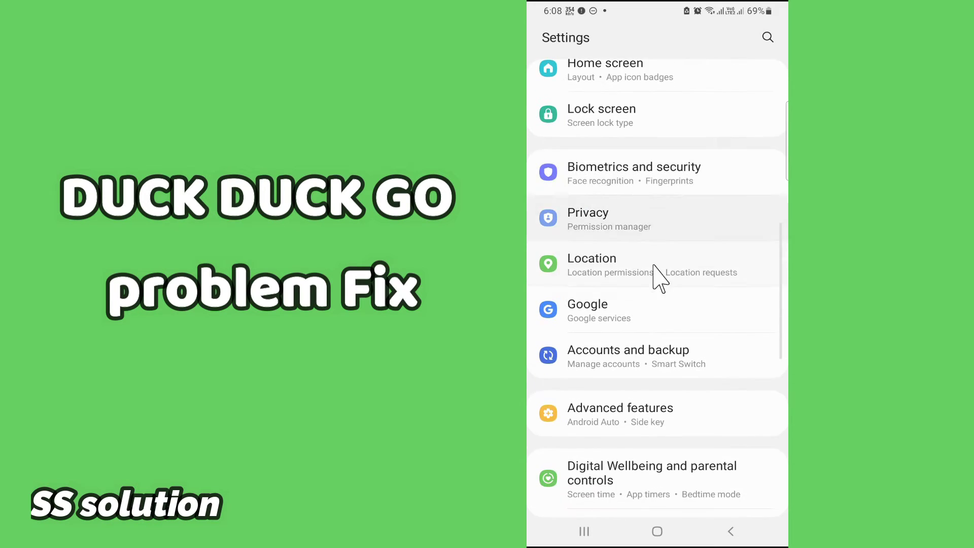
pyautogui.scroll(-3, 655, 229)
pyautogui.scroll(-2, 655, 305)
pyautogui.click(665, 358)
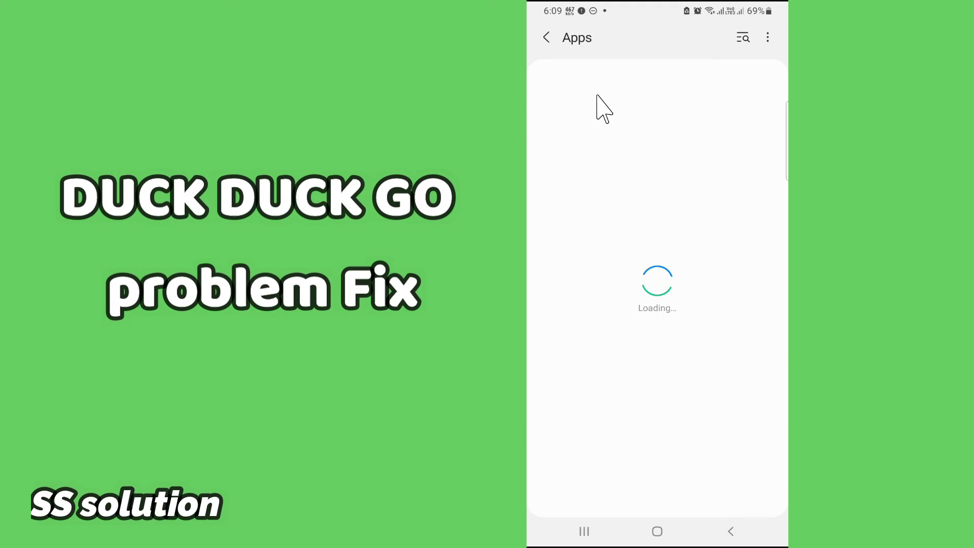
pyautogui.scroll(-3, 667, 415)
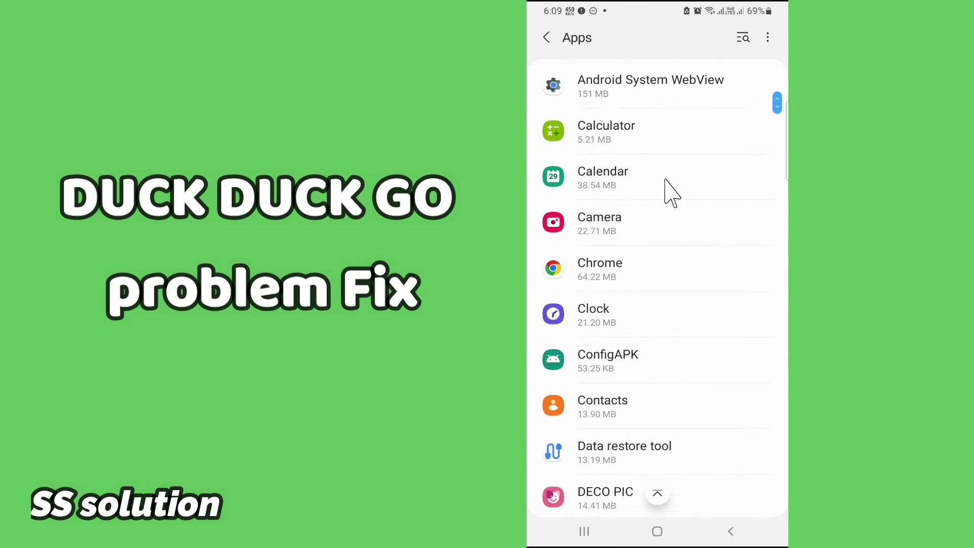
pyautogui.scroll(-3, 670, 403)
pyautogui.scroll(-3, 690, 441)
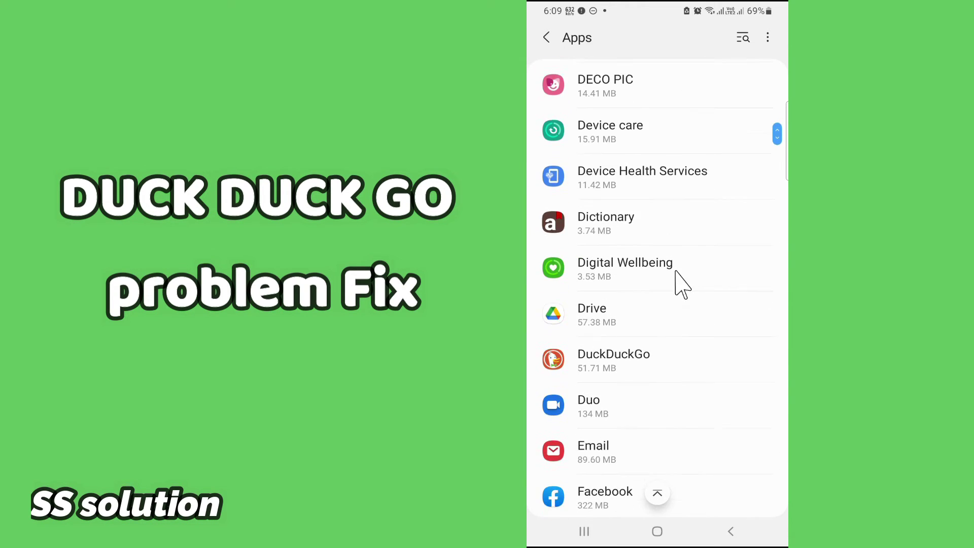
# Select DuckDuckGo in the Apps list to show its App info page
pyautogui.click(598, 344)
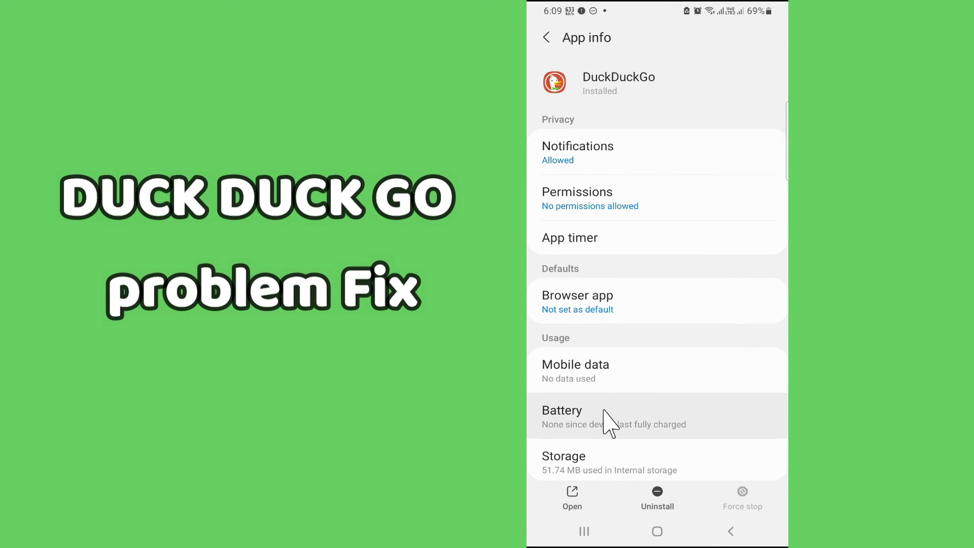
pyautogui.scroll(-2, 616, 327)
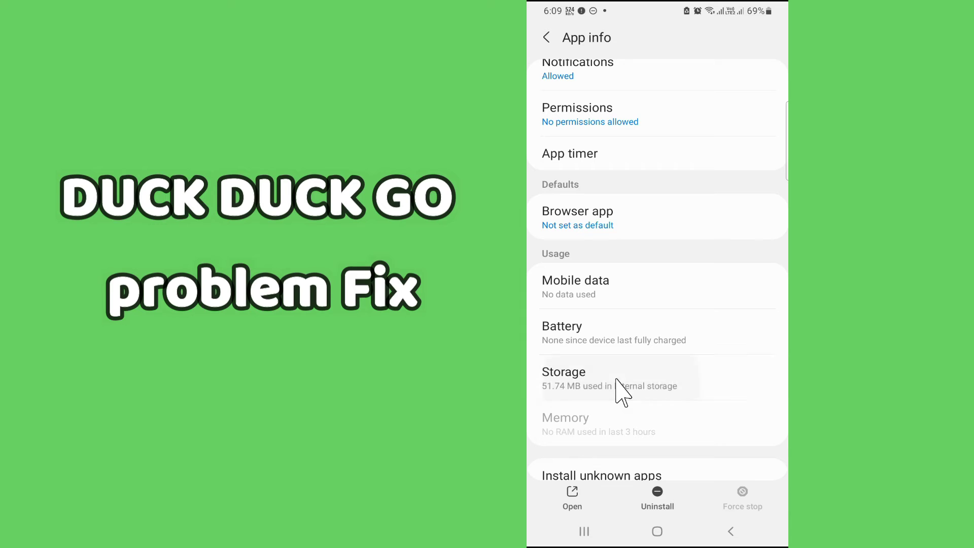
# Clear DuckDuckGo's cache and app data to 0 B, then open its Permissions page
pyautogui.click(623, 378)
pyautogui.click(723, 498)
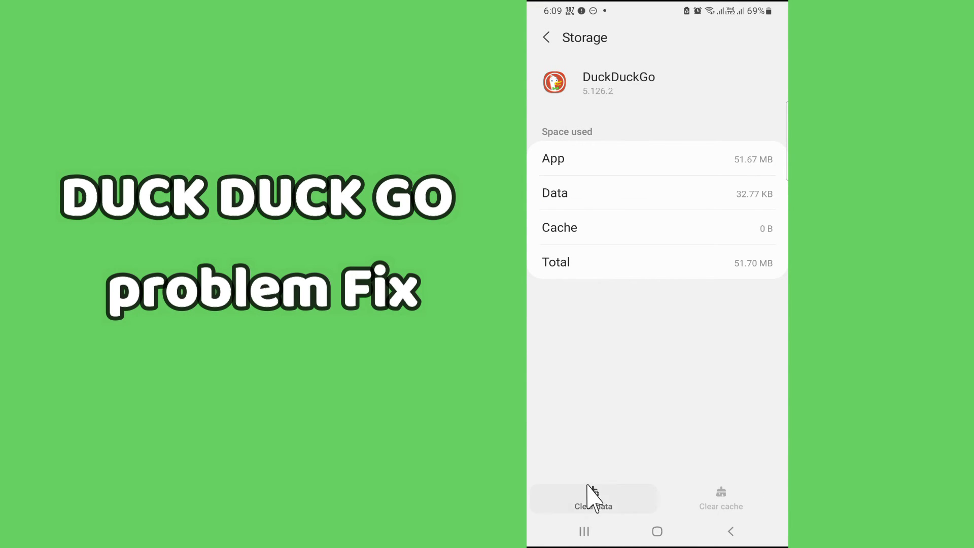
pyautogui.click(592, 497)
pyautogui.click(721, 487)
pyautogui.click(548, 37)
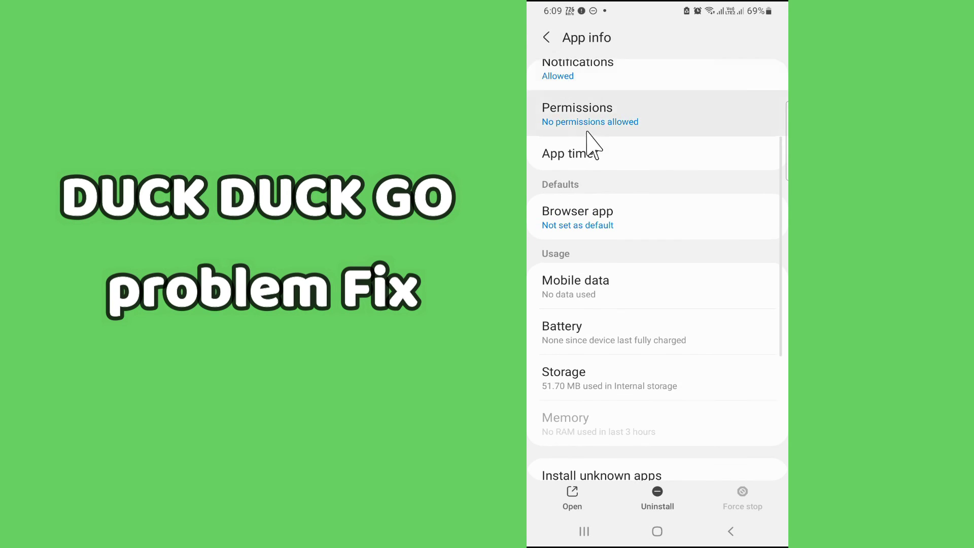
pyautogui.scroll(2, 601, 228)
pyautogui.scroll(-3, 601, 228)
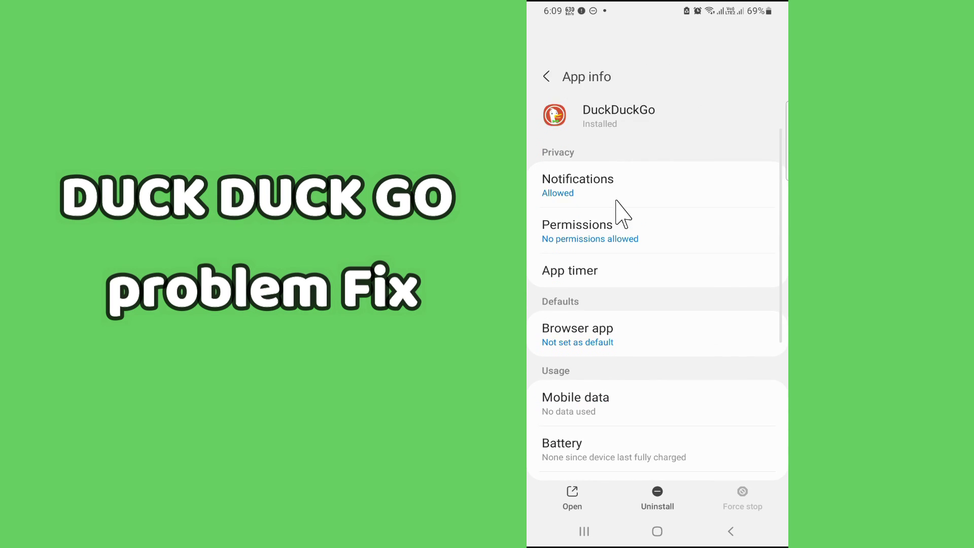
pyautogui.click(628, 191)
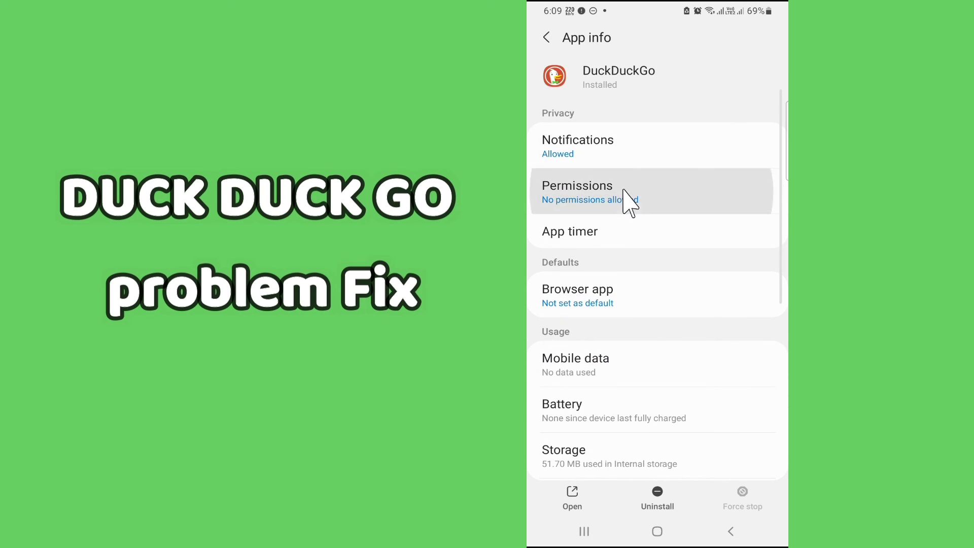
# Set DuckDuckGo's Location permission to Allow only while using the app
pyautogui.click(616, 269)
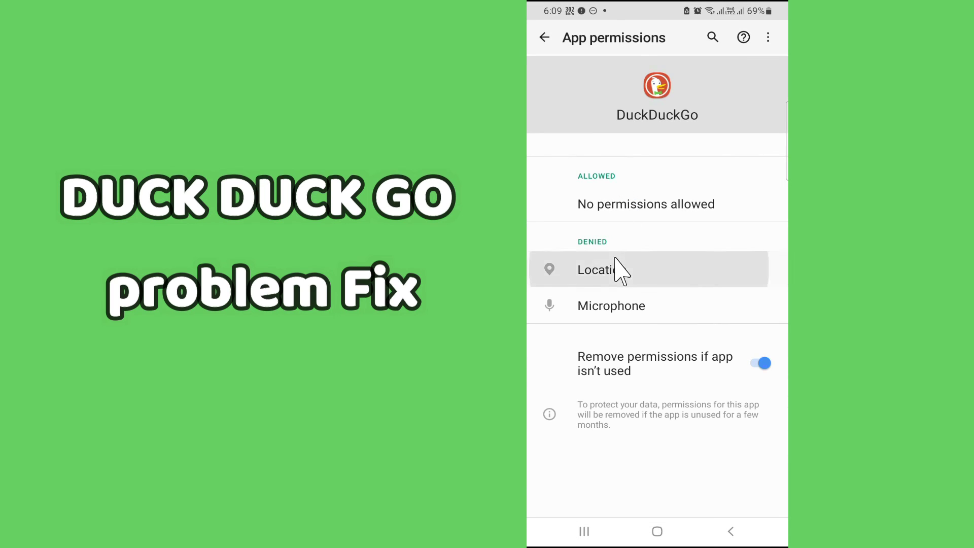
pyautogui.click(639, 198)
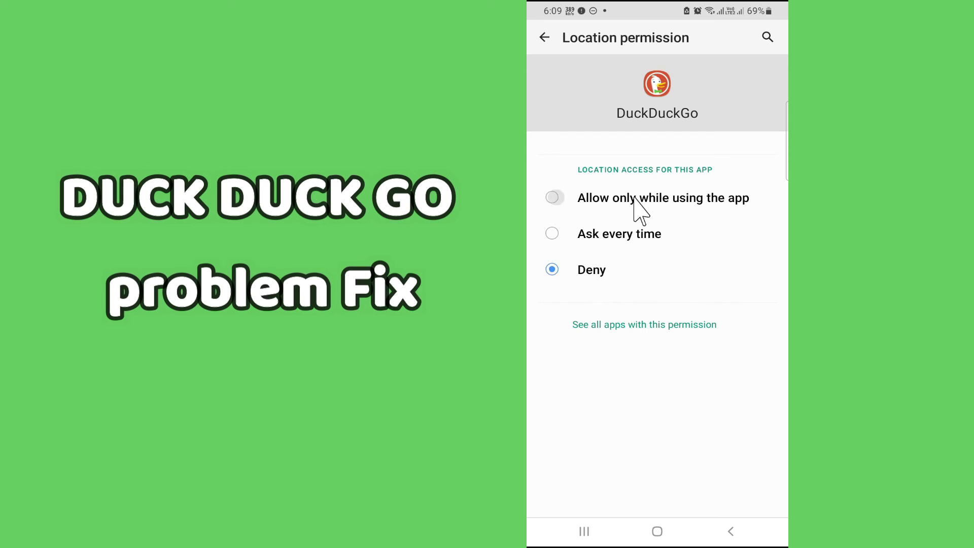
pyautogui.click(545, 37)
# Set Microphone to Allow only while using the app, then return to the Apps list
pyautogui.click(624, 284)
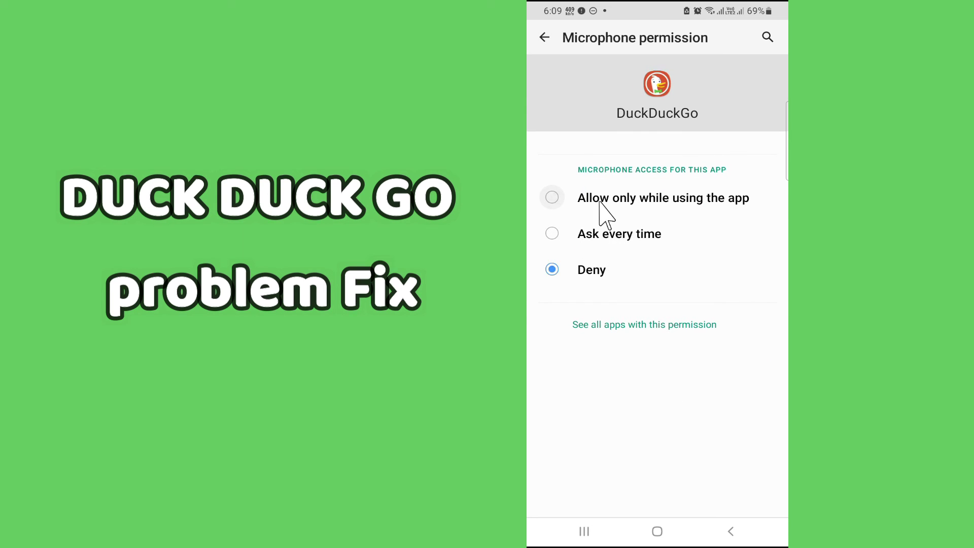
pyautogui.click(605, 202)
pyautogui.click(545, 38)
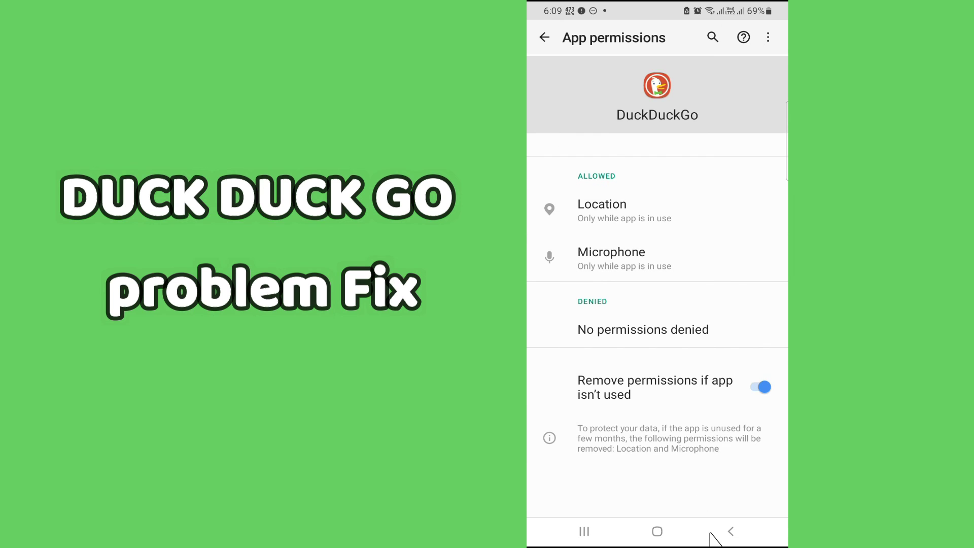
pyautogui.click(729, 531)
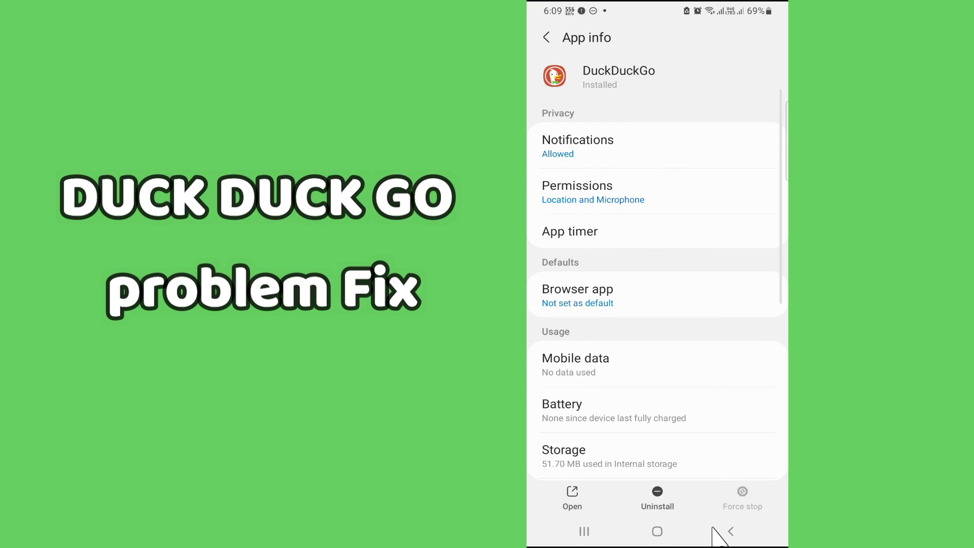
pyautogui.click(726, 531)
pyautogui.scroll(8, 692, 221)
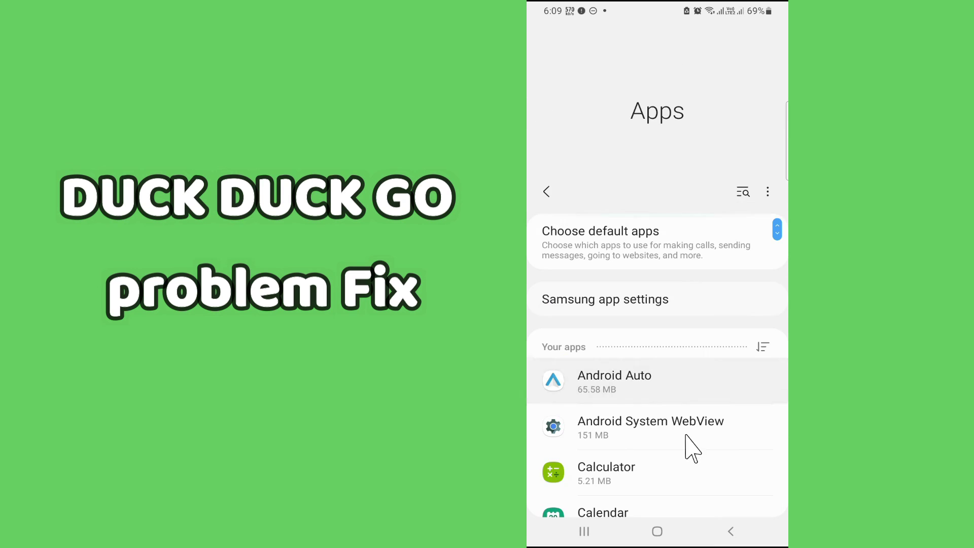